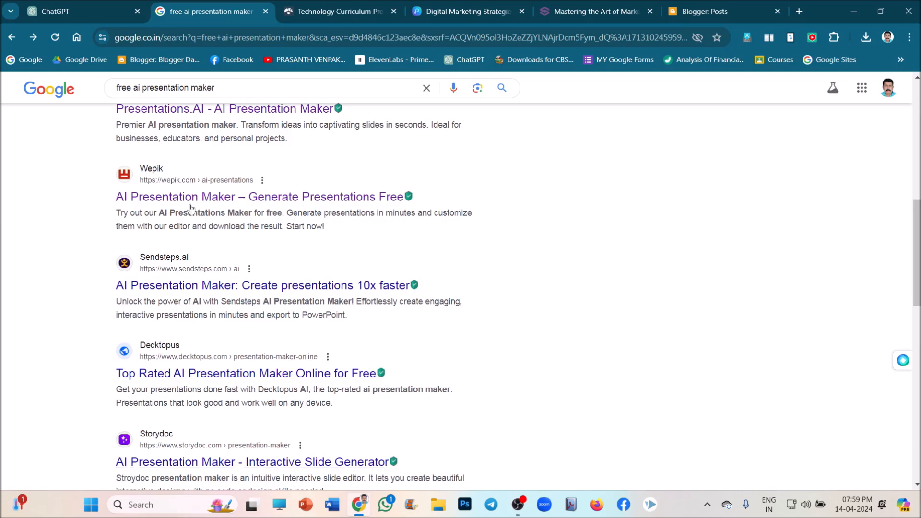
- Open Wepik's AI Presentation Maker from the search results and start a presentation with the topic MARKETING MANAGEMENT
{"action": "left_click", "coordinate": [166, 198]}
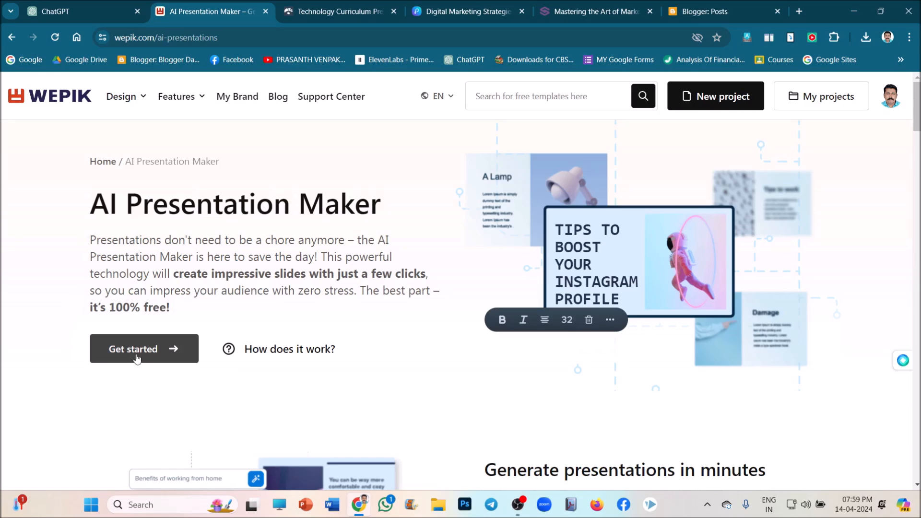
{"action": "left_click", "coordinate": [137, 358]}
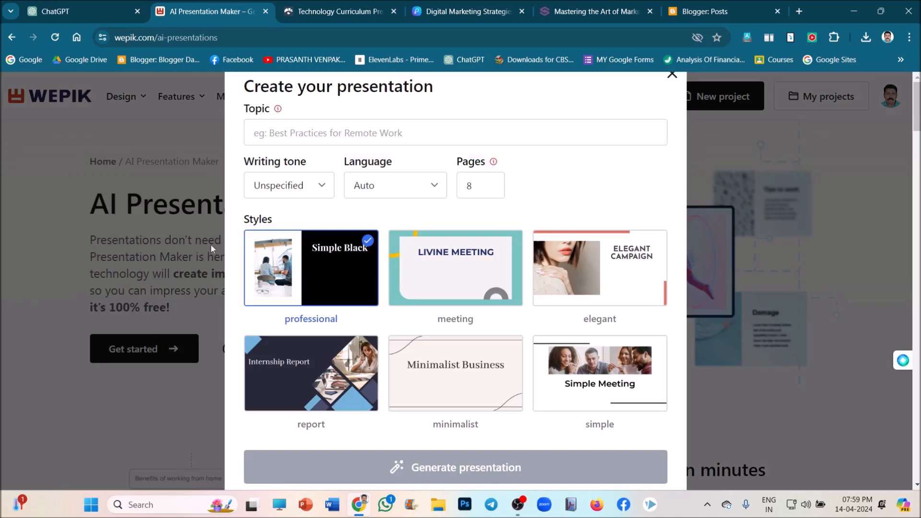
{"action": "left_click", "coordinate": [311, 133]}
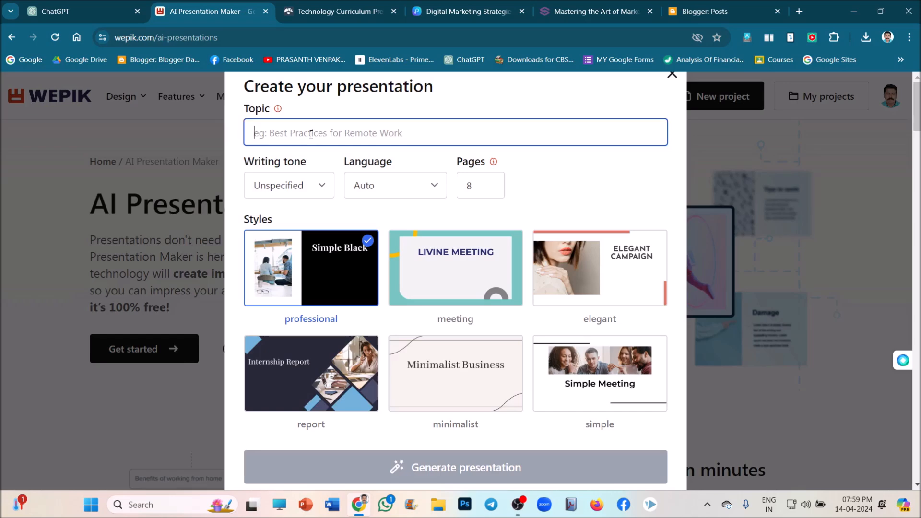
{"action": "type", "text": "MA"}
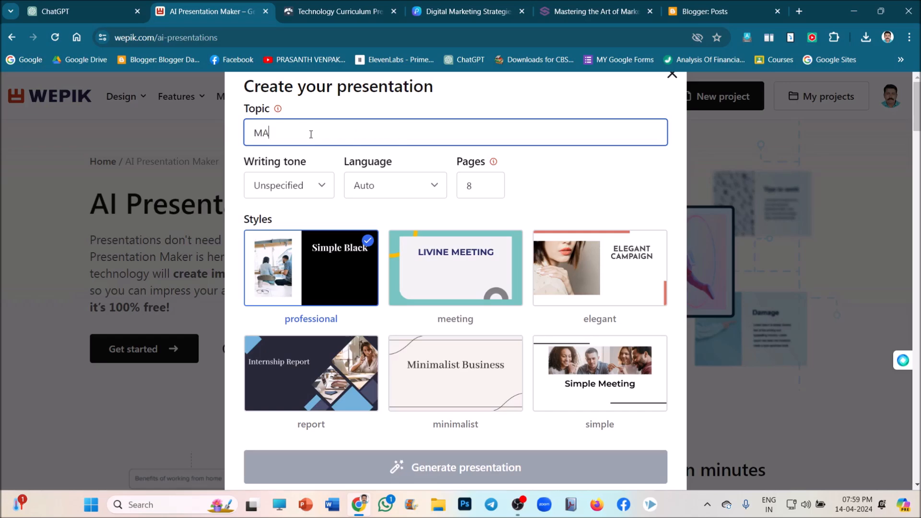
{"action": "type", "text": "RKETI"}
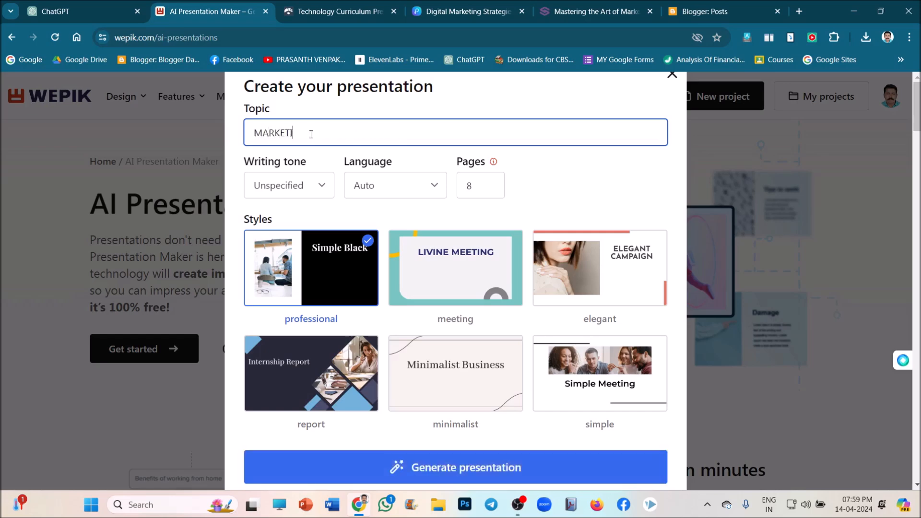
{"action": "type", "text": "NG MANAGEMENT"}
- Set the presentation's writing tone to Creative, its language to English and its number of pages to 20
{"action": "left_click", "coordinate": [324, 189]}
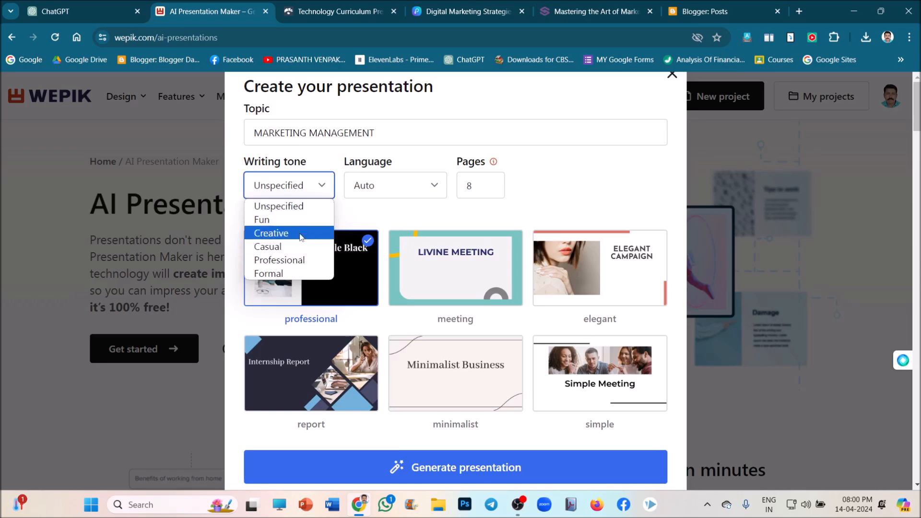
{"action": "left_click", "coordinate": [301, 234]}
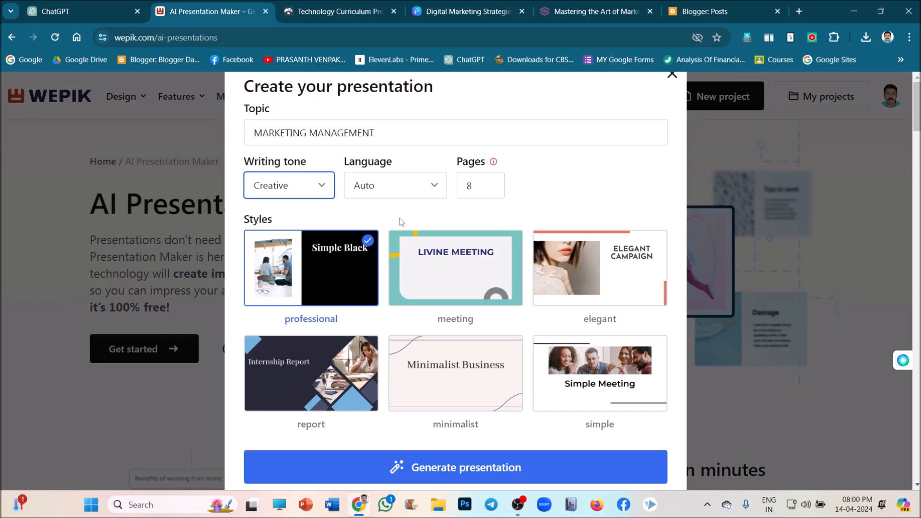
{"action": "left_click", "coordinate": [422, 191]}
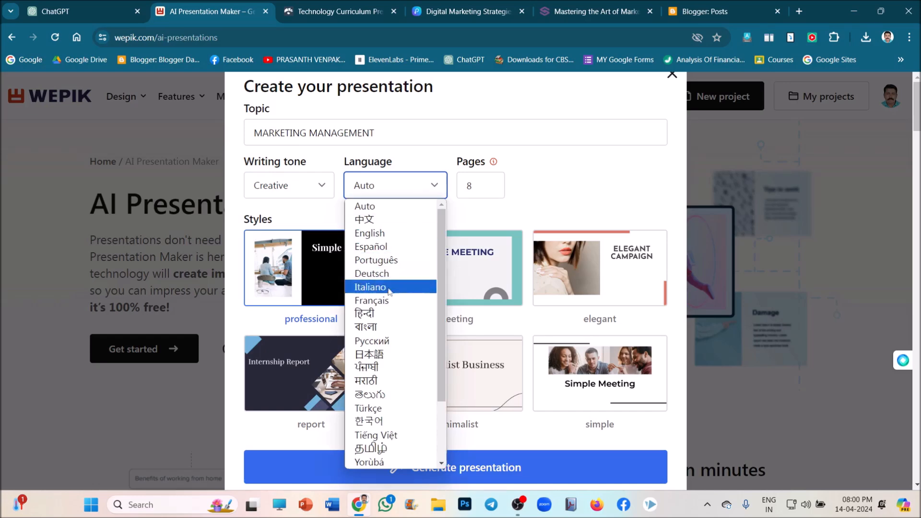
{"action": "scroll", "coordinate": [387, 341], "scroll_direction": "down", "scroll_amount": 2}
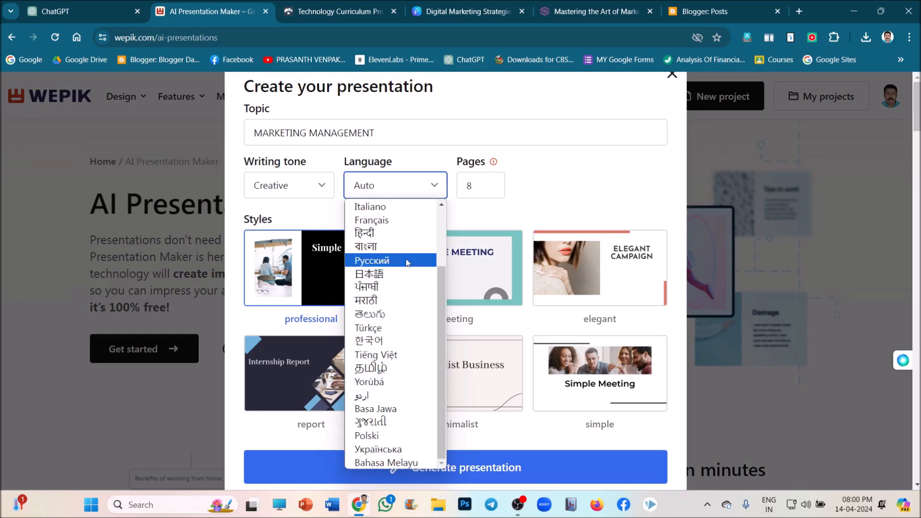
{"action": "scroll", "coordinate": [402, 247], "scroll_direction": "up", "scroll_amount": 2}
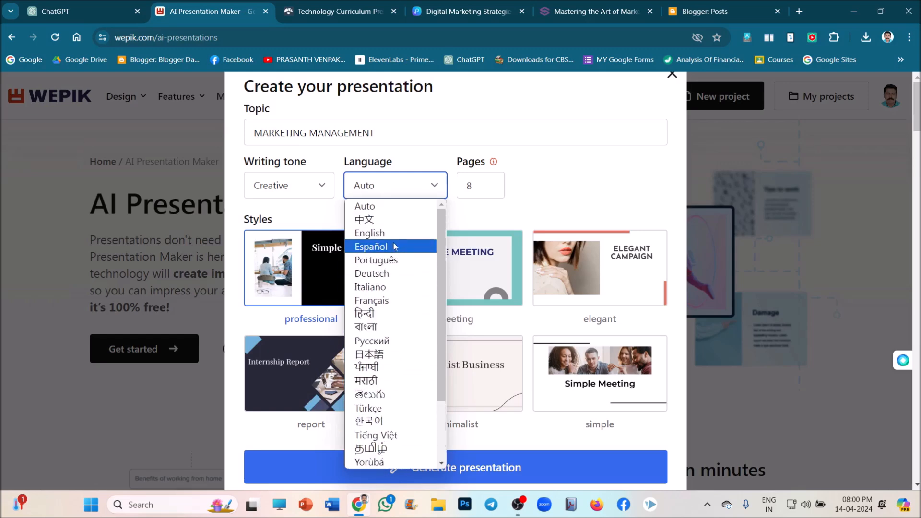
{"action": "left_click", "coordinate": [394, 233]}
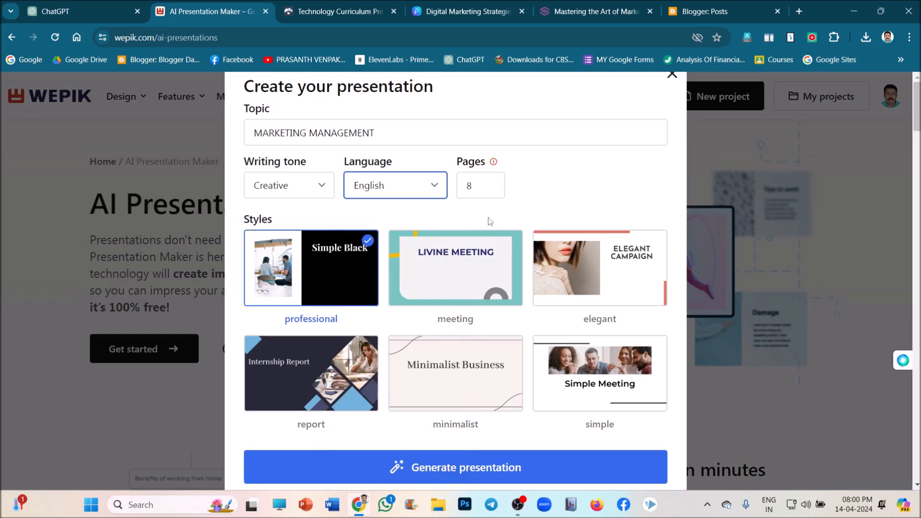
{"action": "left_click", "coordinate": [490, 182]}
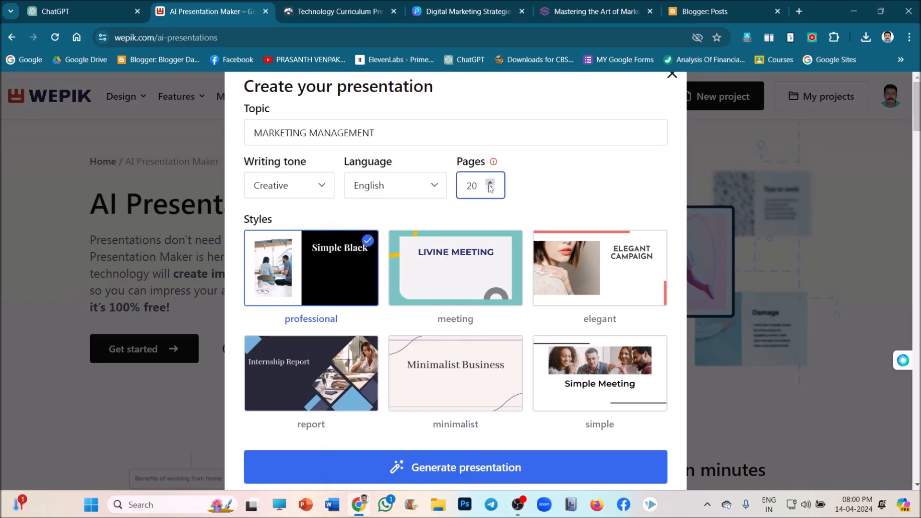
{"action": "left_click", "coordinate": [490, 183]}
- Choose the simple style for the presentation and generate it
{"action": "left_click", "coordinate": [576, 382]}
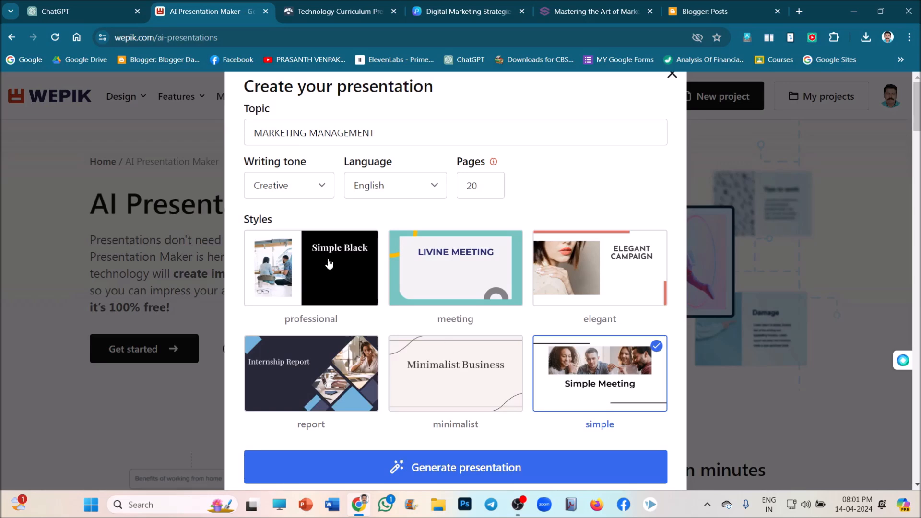
{"action": "left_click", "coordinate": [337, 288]}
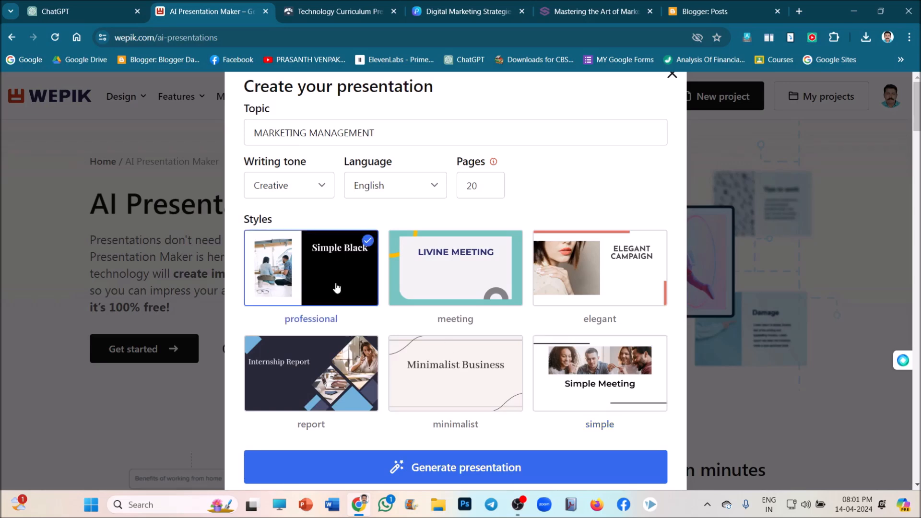
{"action": "left_click", "coordinate": [617, 384]}
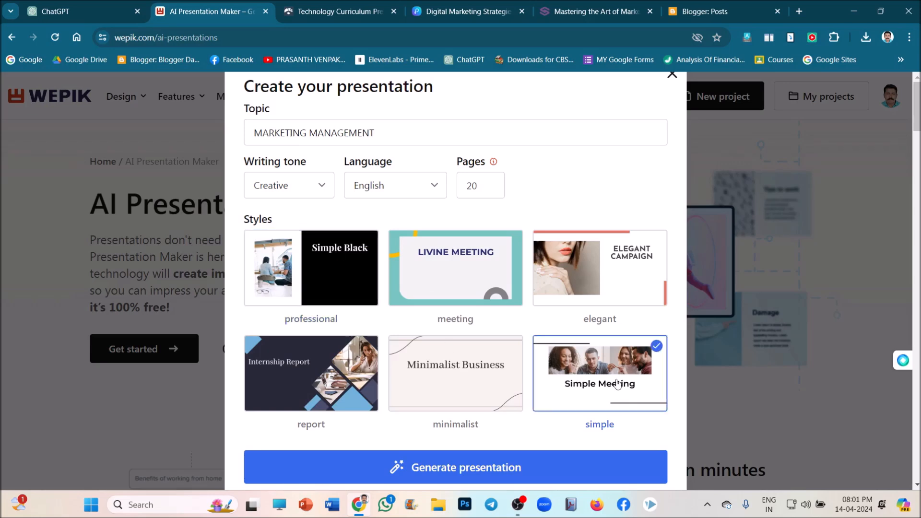
{"action": "left_click", "coordinate": [464, 472]}
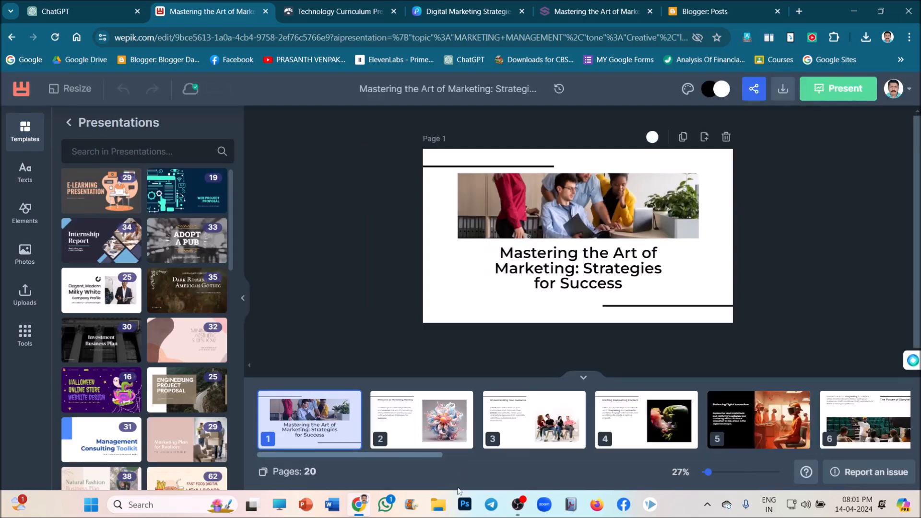
- Look through the generated slides up to the closing page 20 and return to the start of the slide strip
{"action": "left_click_drag", "start_coordinate": [416, 457], "coordinate": [896, 438]}
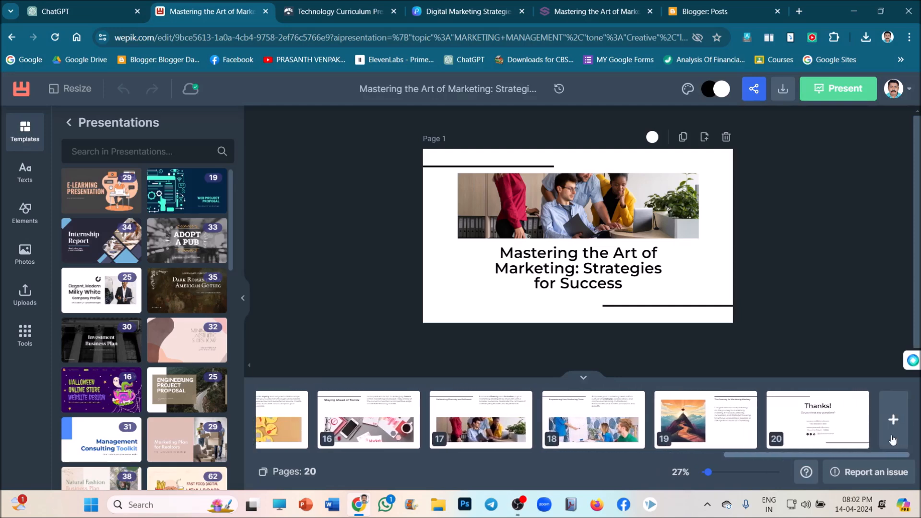
{"action": "left_click", "coordinate": [813, 421]}
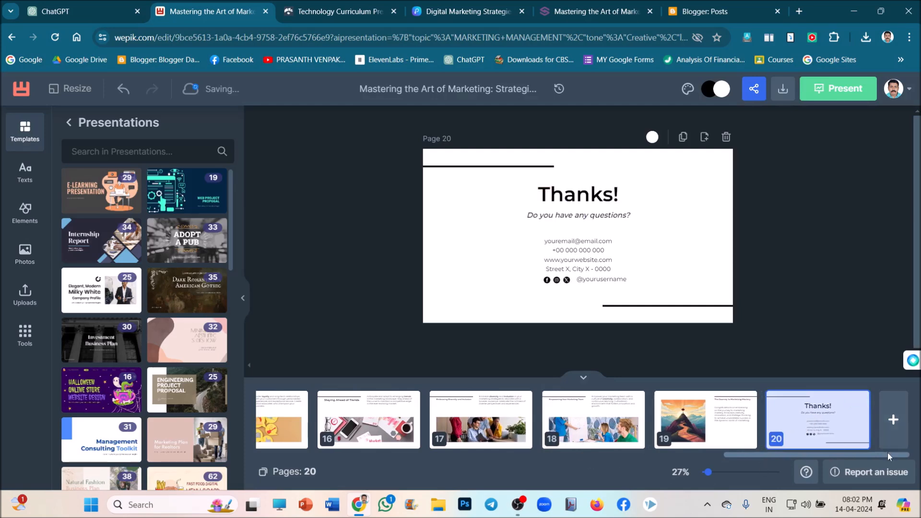
{"action": "left_click_drag", "start_coordinate": [887, 452], "coordinate": [404, 461]}
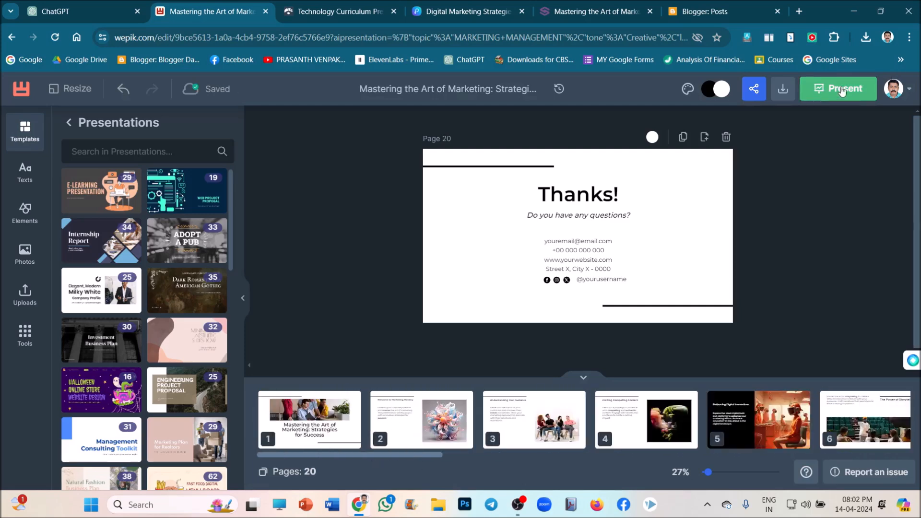
- Examine the options for publishing the design and the editor's text, element, photo and upload resources
{"action": "left_click", "coordinate": [754, 92]}
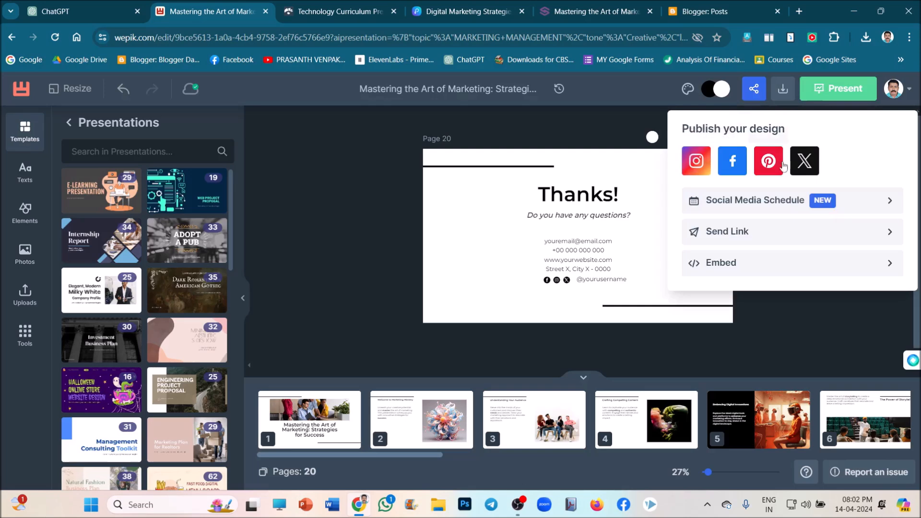
{"action": "left_click", "coordinate": [799, 317]}
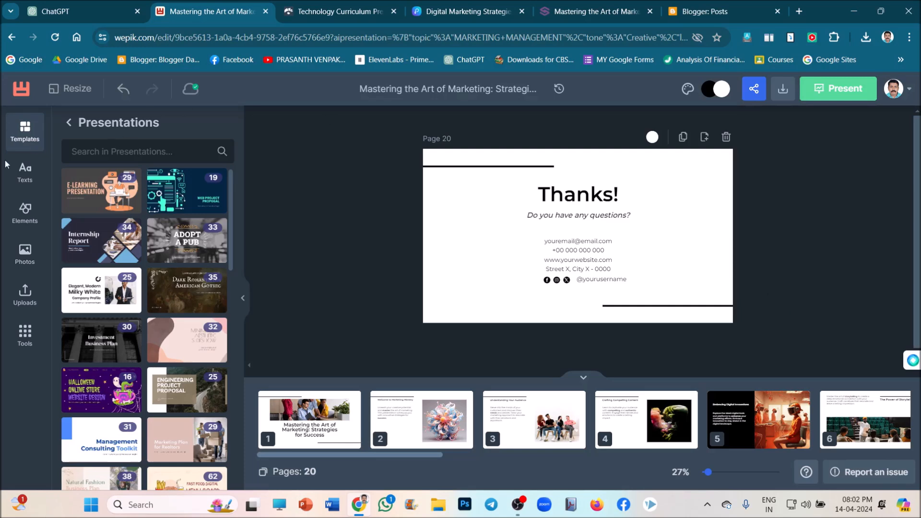
{"action": "left_click", "coordinate": [20, 140]}
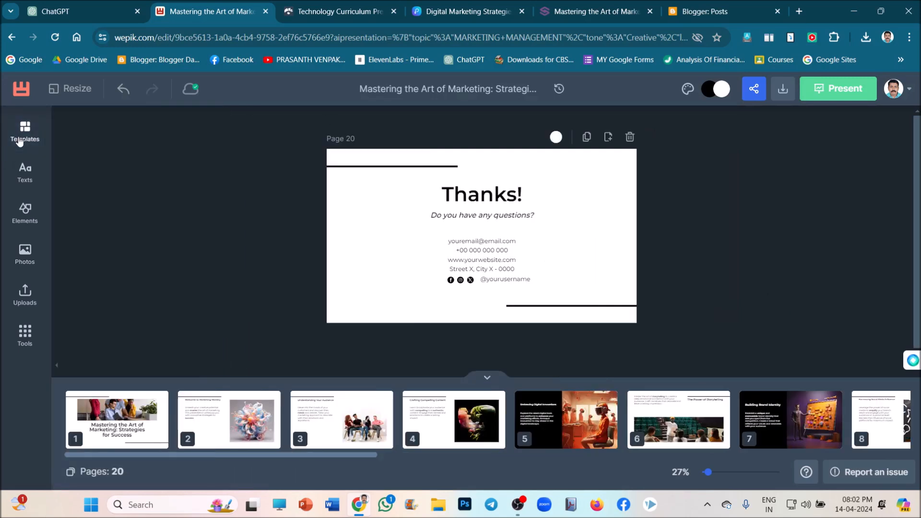
{"action": "left_click", "coordinate": [24, 178]}
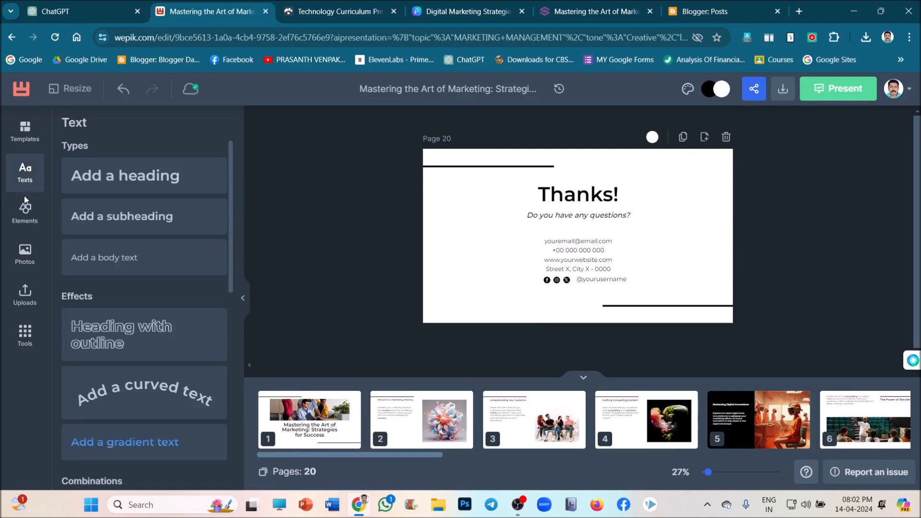
{"action": "left_click", "coordinate": [26, 206]}
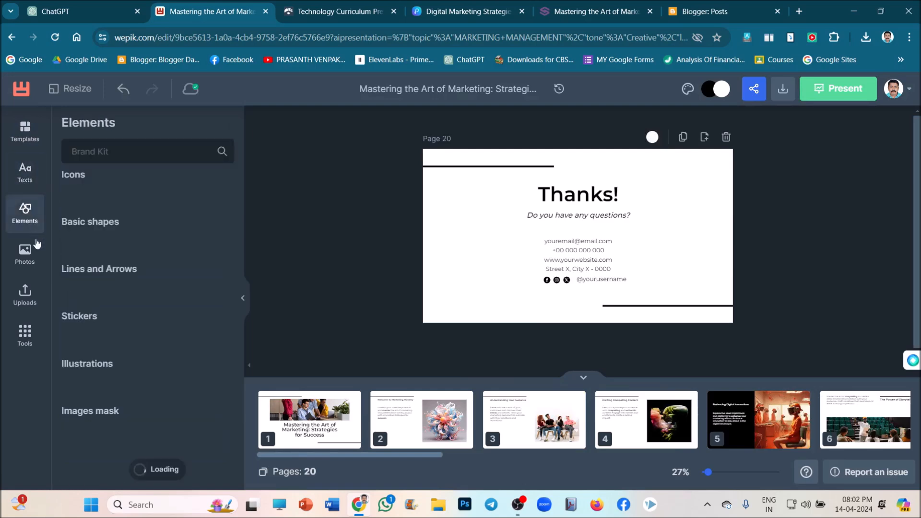
{"action": "left_click", "coordinate": [32, 262]}
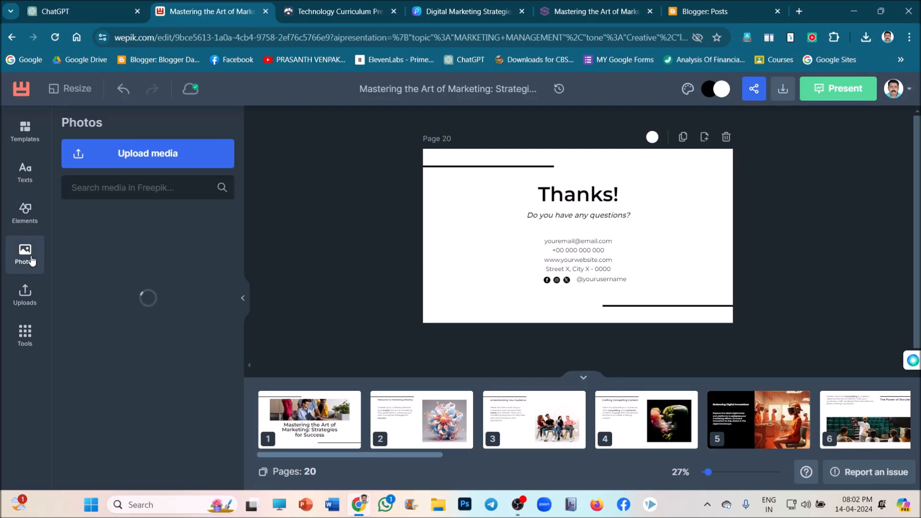
{"action": "left_click", "coordinate": [29, 301]}
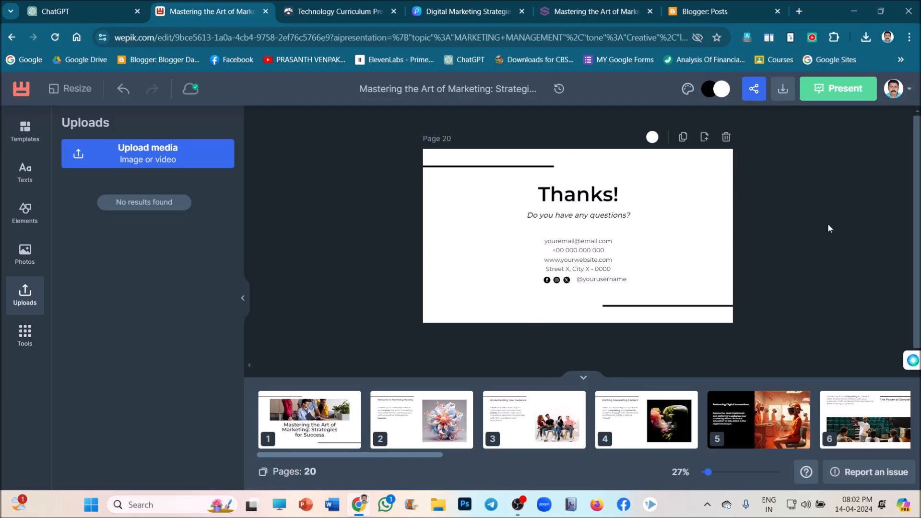
- Download all pages of the presentation as a PDF and open the downloaded file
{"action": "left_click", "coordinate": [785, 99]}
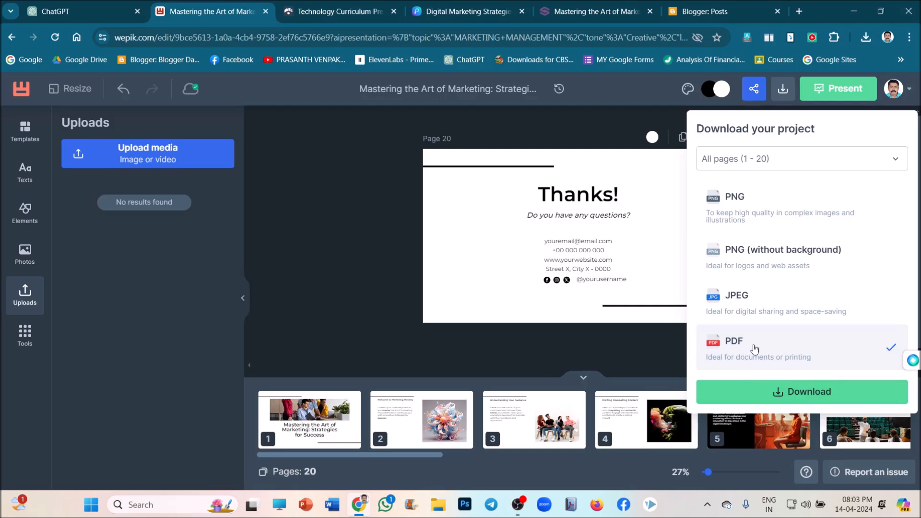
{"action": "left_click", "coordinate": [814, 398]}
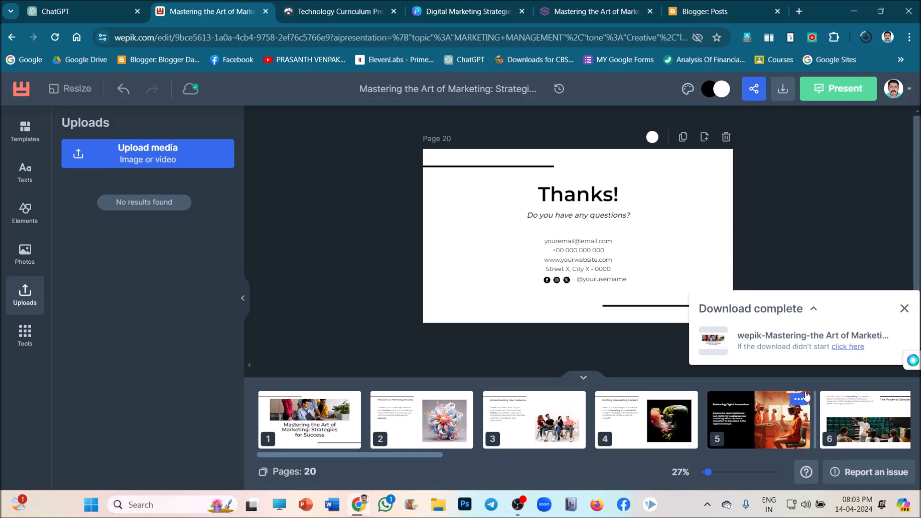
{"action": "left_click", "coordinate": [904, 308]}
{"action": "left_click", "coordinate": [865, 36]}
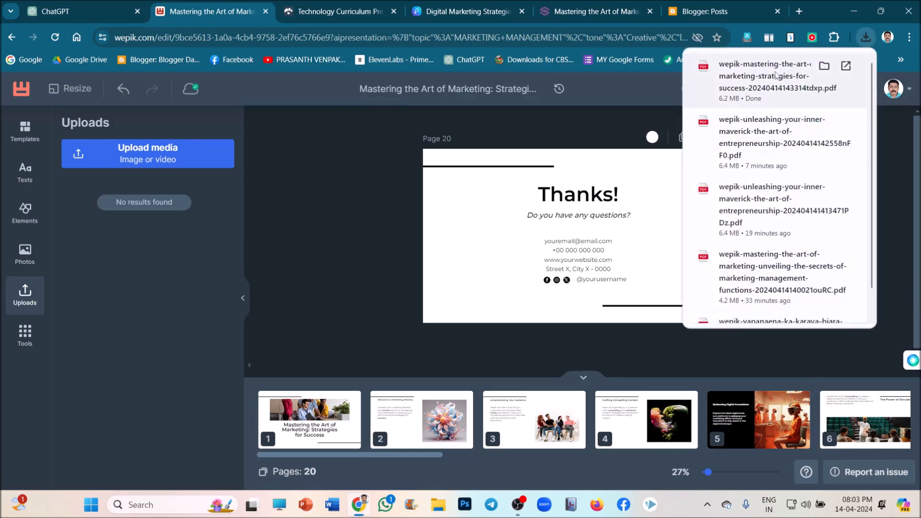
{"action": "left_click", "coordinate": [776, 75]}
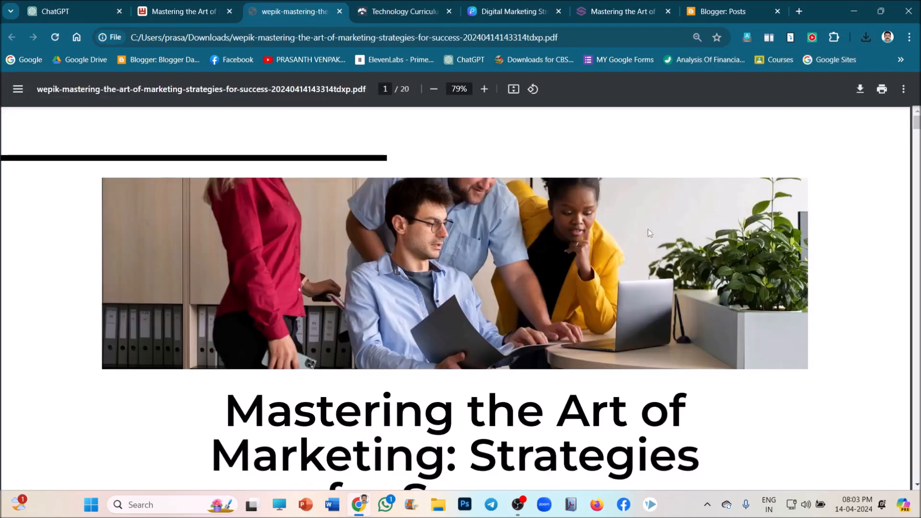
- Review the slide text and images in the downloaded PDF from the cover through page 7
{"action": "scroll", "coordinate": [650, 233], "scroll_direction": "down", "scroll_amount": 20}
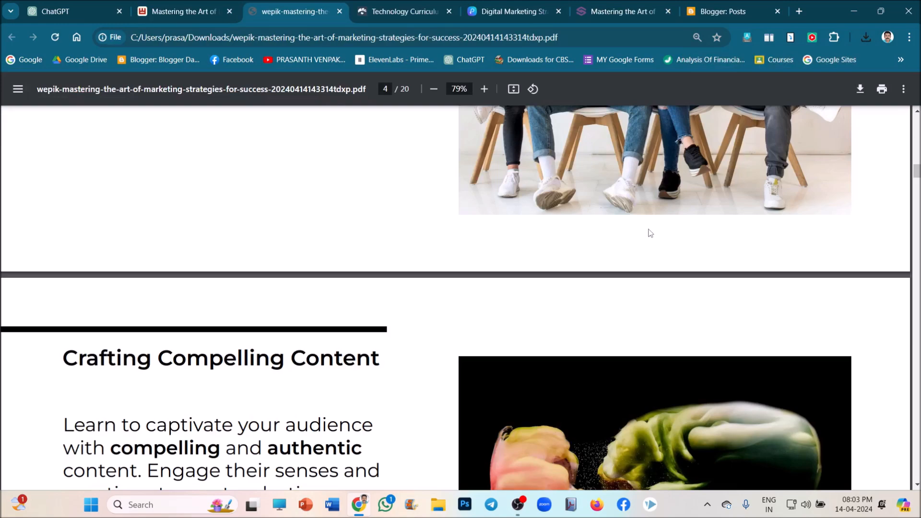
{"action": "scroll", "coordinate": [650, 233], "scroll_direction": "down", "scroll_amount": 15}
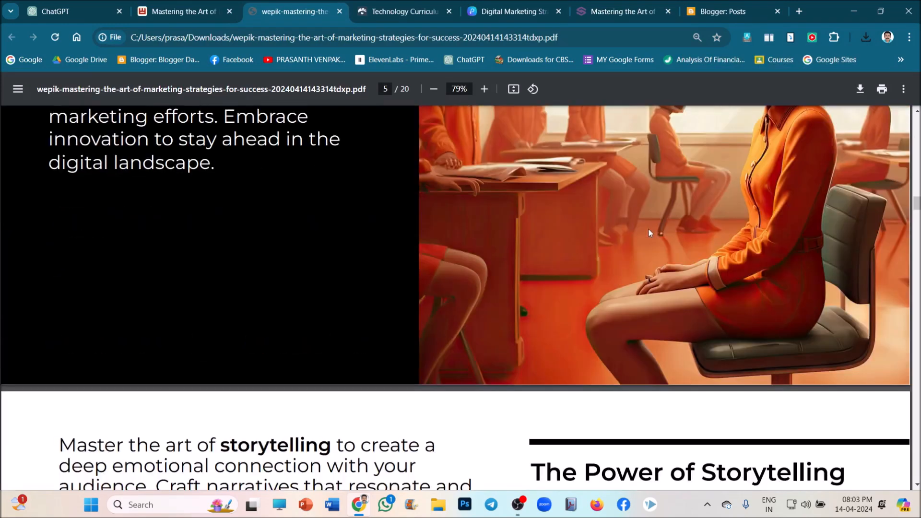
{"action": "scroll", "coordinate": [650, 233], "scroll_direction": "up", "scroll_amount": 10}
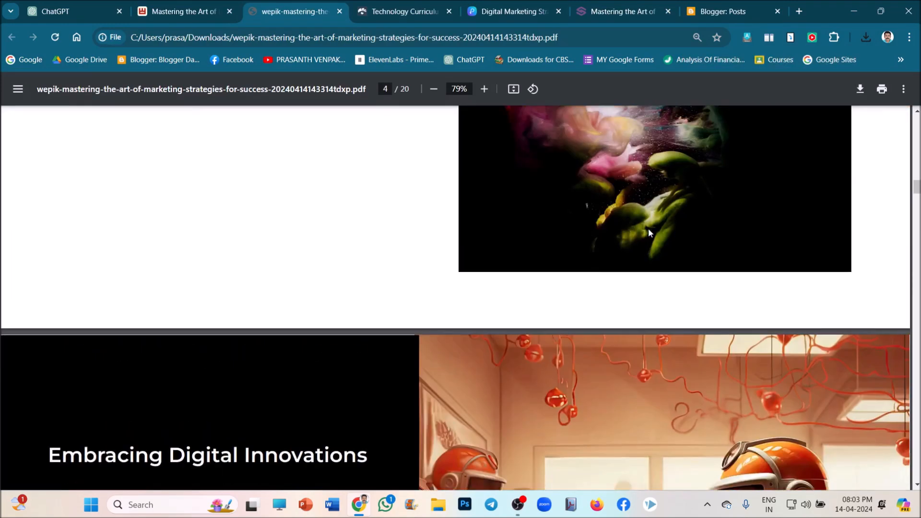
{"action": "scroll", "coordinate": [648, 233], "scroll_direction": "down", "scroll_amount": 8}
{"action": "scroll", "coordinate": [648, 233], "scroll_direction": "down", "scroll_amount": 8}
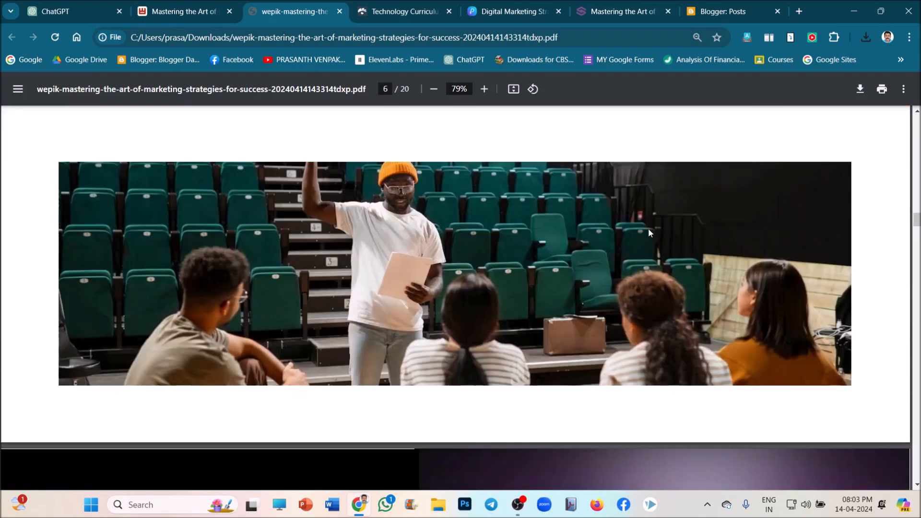
{"action": "scroll", "coordinate": [648, 232], "scroll_direction": "down", "scroll_amount": 8}
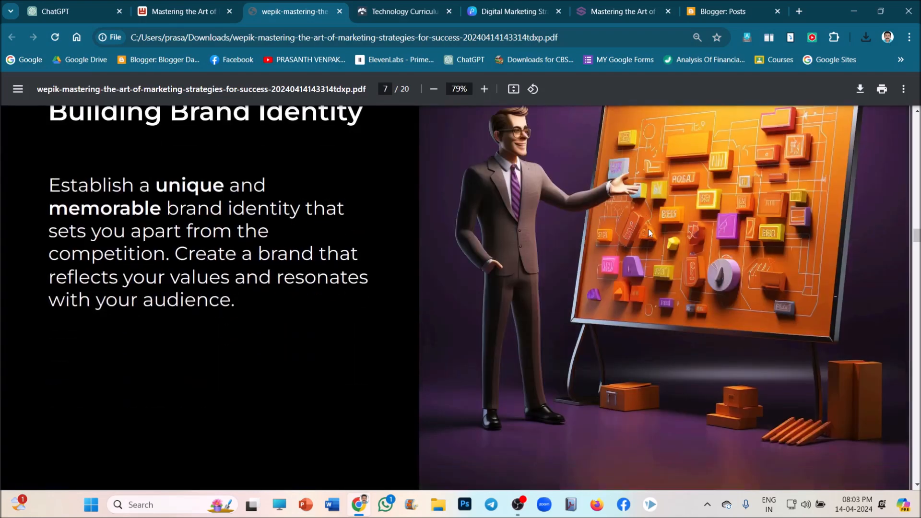